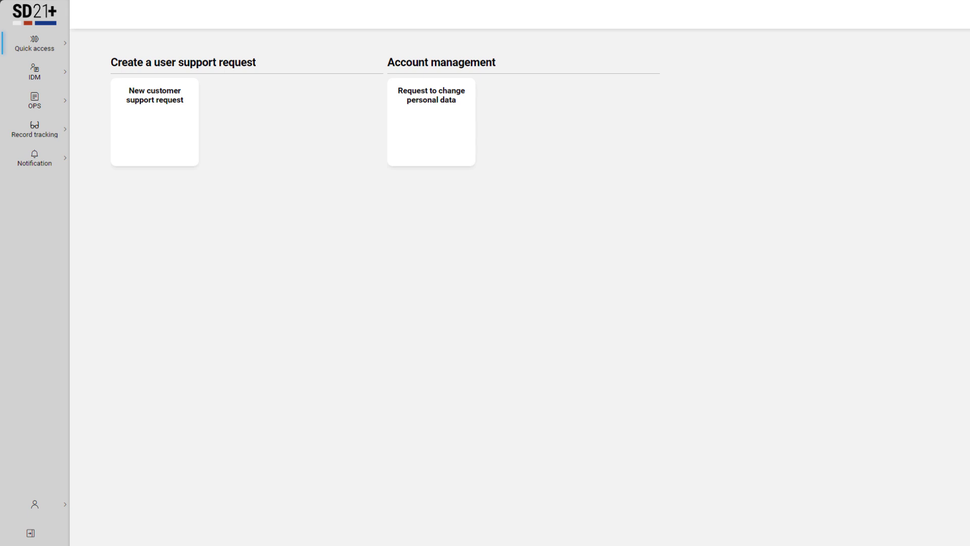
Open a new customer support request form and view the available environment options.
{"action": "left_click", "coordinate": [173, 138]}
{"action": "left_click", "coordinate": [57, 110]}
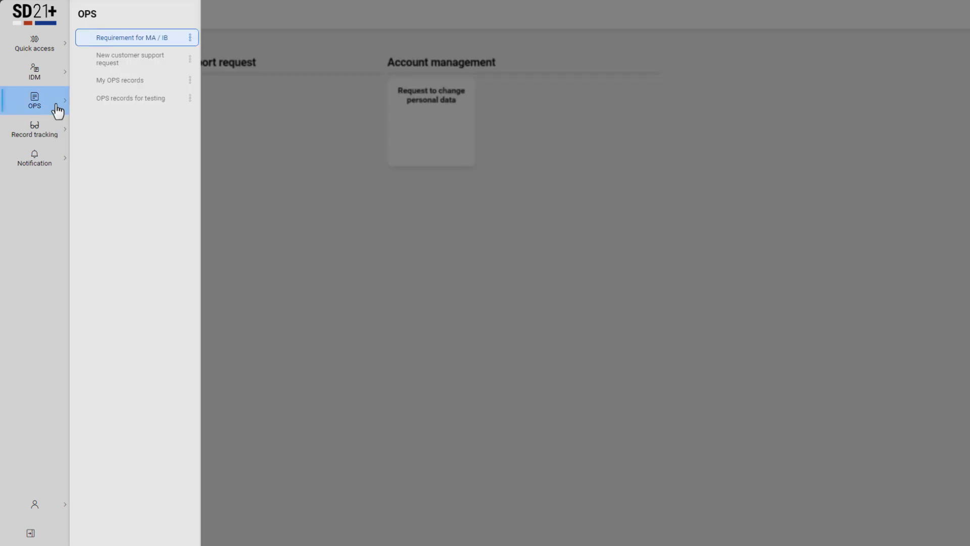
{"action": "left_click", "coordinate": [174, 62]}
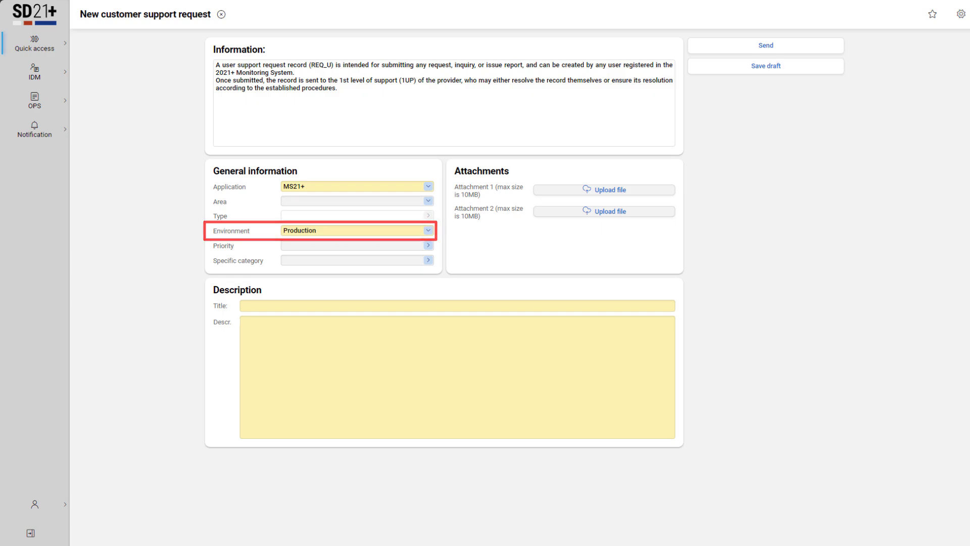
{"action": "left_click", "coordinate": [428, 231]}
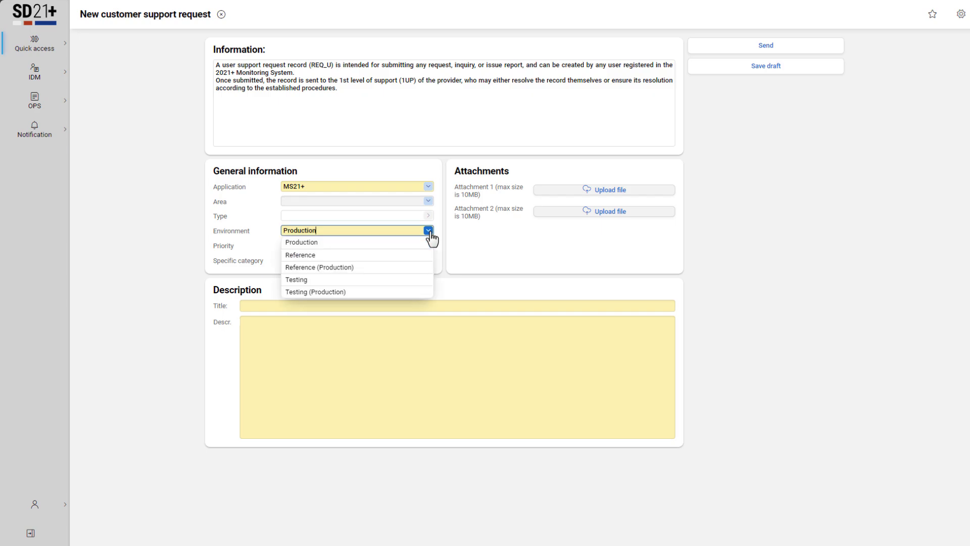
{"action": "left_click", "coordinate": [452, 236]}
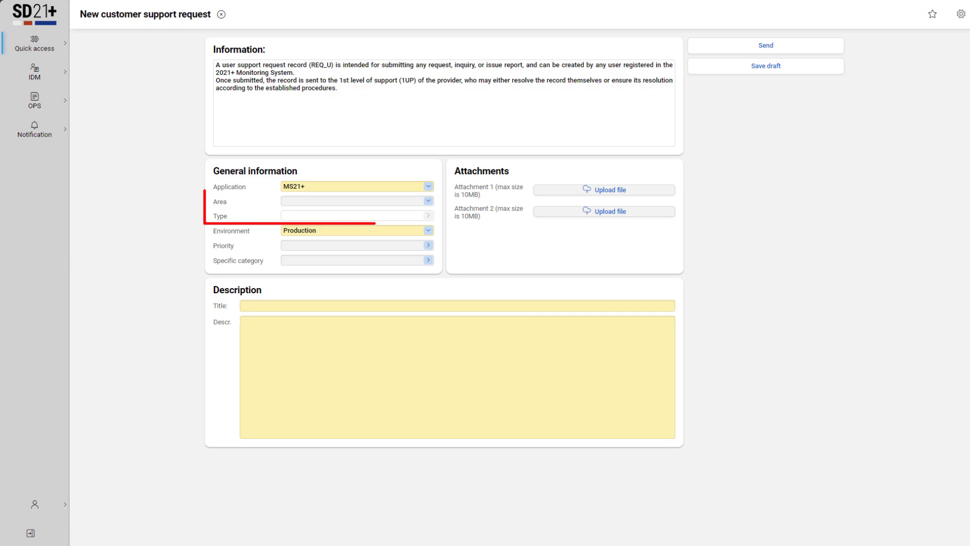
Set the request's area to S4 - MS support tools and its type to the P24 - Electronic signature / Certificates entry.
{"action": "left_click", "coordinate": [428, 203]}
{"action": "left_click", "coordinate": [424, 245]}
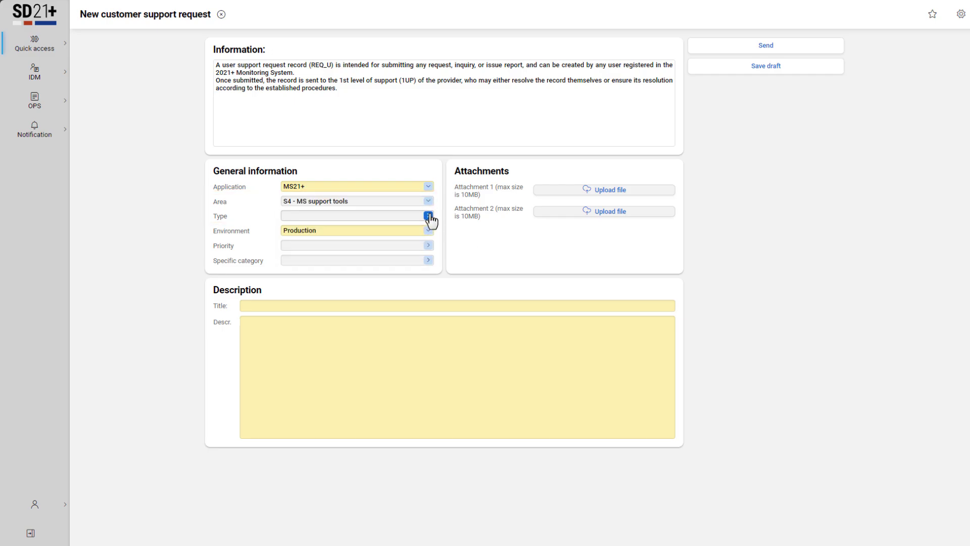
{"action": "left_click", "coordinate": [429, 217]}
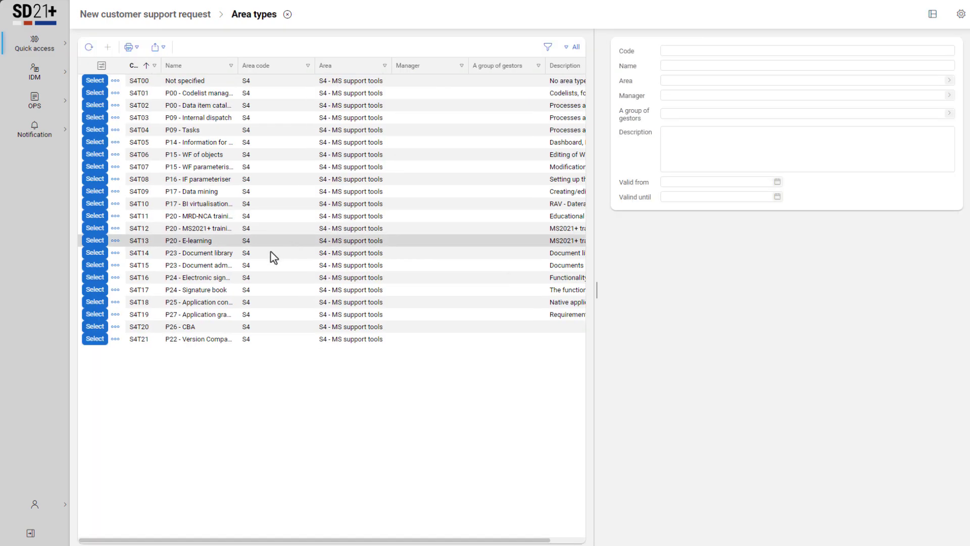
{"action": "left_click", "coordinate": [93, 280]}
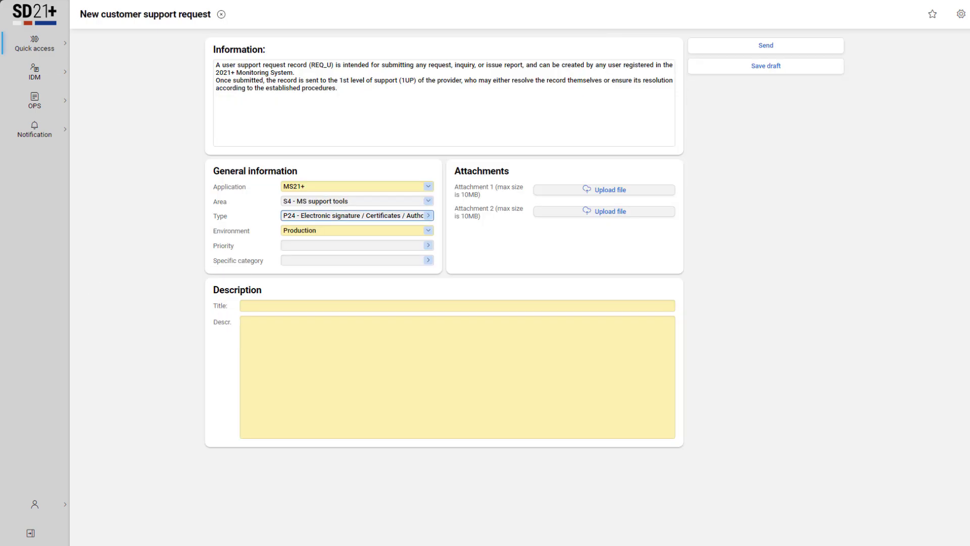
Set the request's priority to Medium and look through the specific category options without choosing one.
{"action": "left_click", "coordinate": [428, 246]}
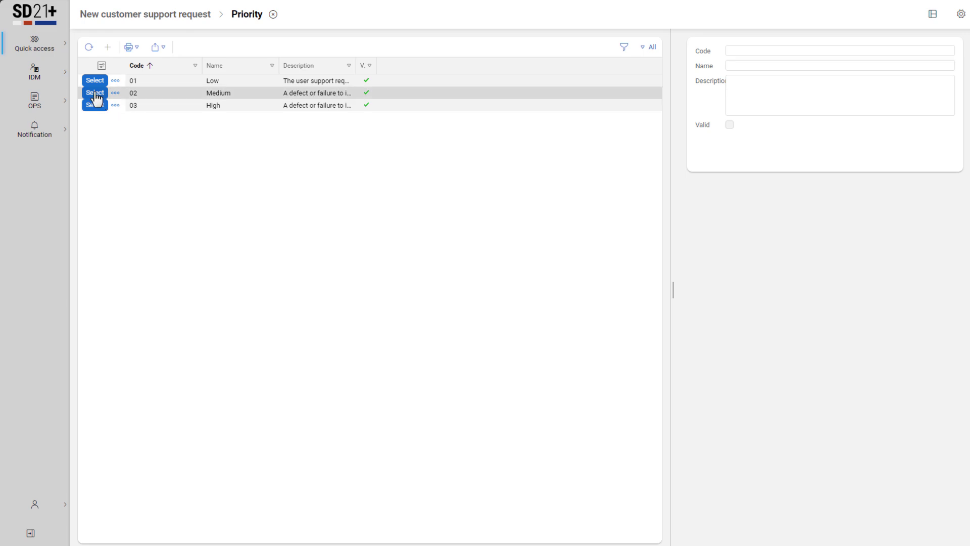
{"action": "left_click", "coordinate": [95, 93]}
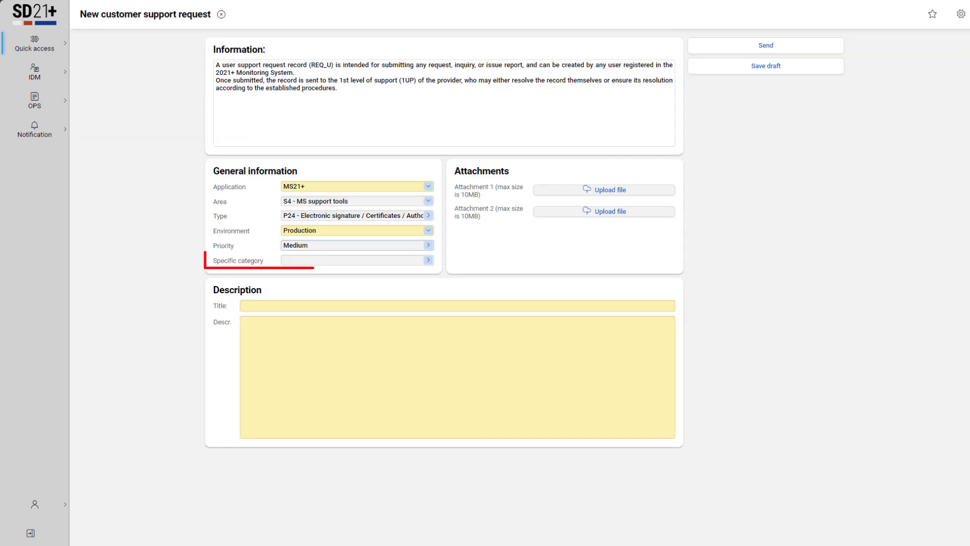
{"action": "left_click", "coordinate": [428, 260]}
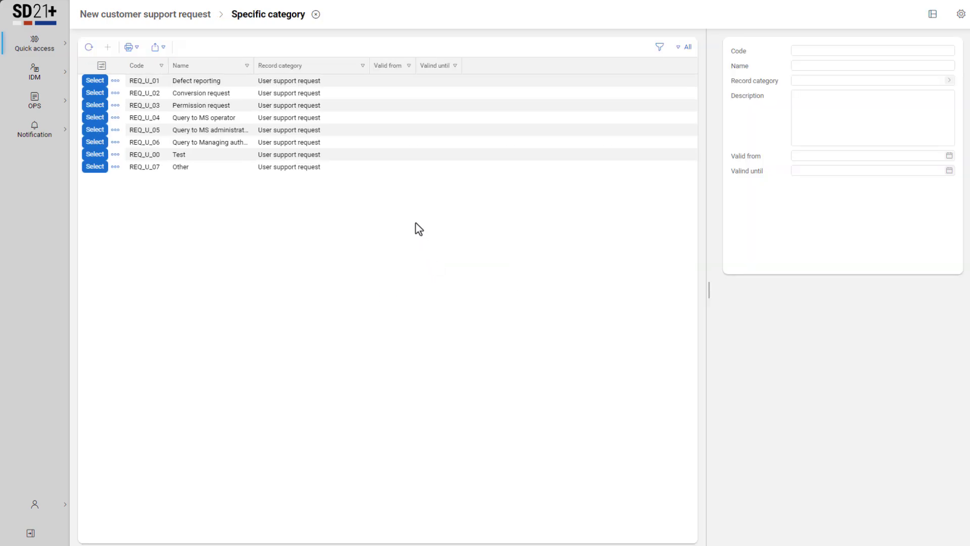
{"action": "left_click", "coordinate": [316, 14]}
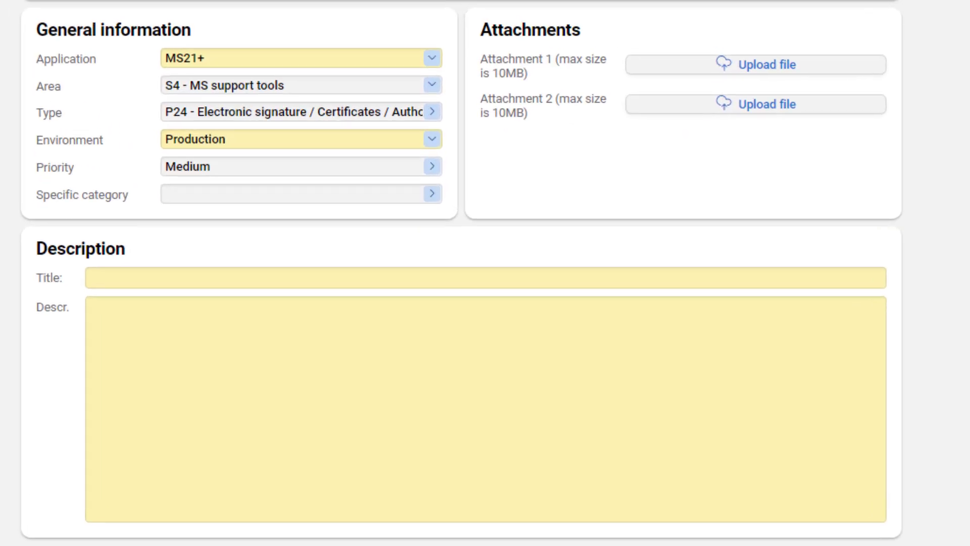
Title the support request "Certificate not accepted".
{"action": "left_click", "coordinate": [842, 279]}
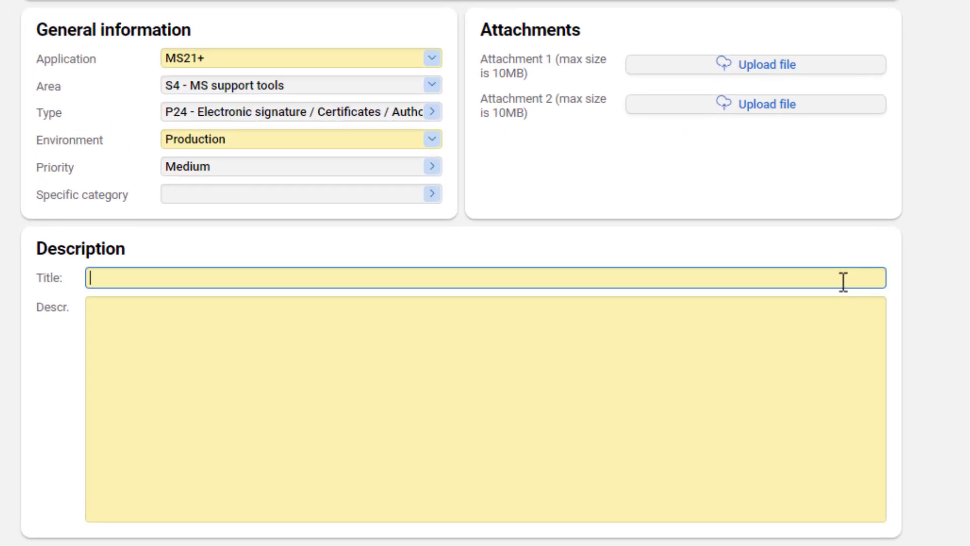
{"action": "type", "text": "Certificate not accepted"}
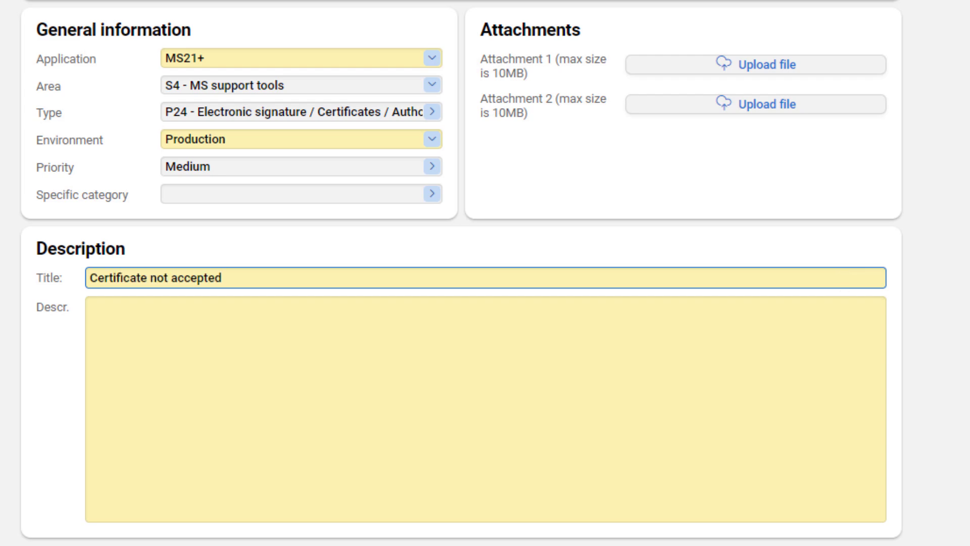
{"action": "key", "text": "Tab"}
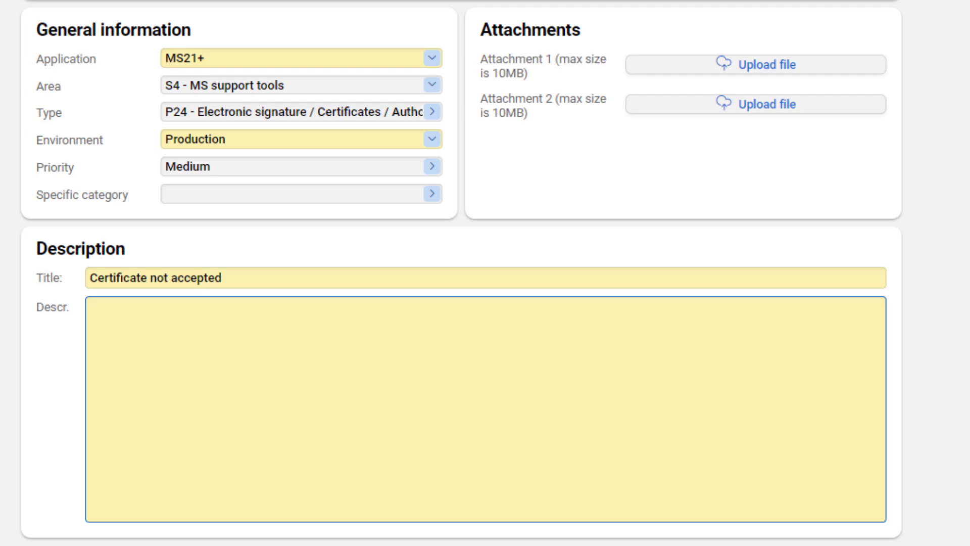
Describe the certificate rejection on the Sign Application form, ending with the username and the date and time 20.08.2024 11:39.
{"action": "type", "text": "Sign application "}
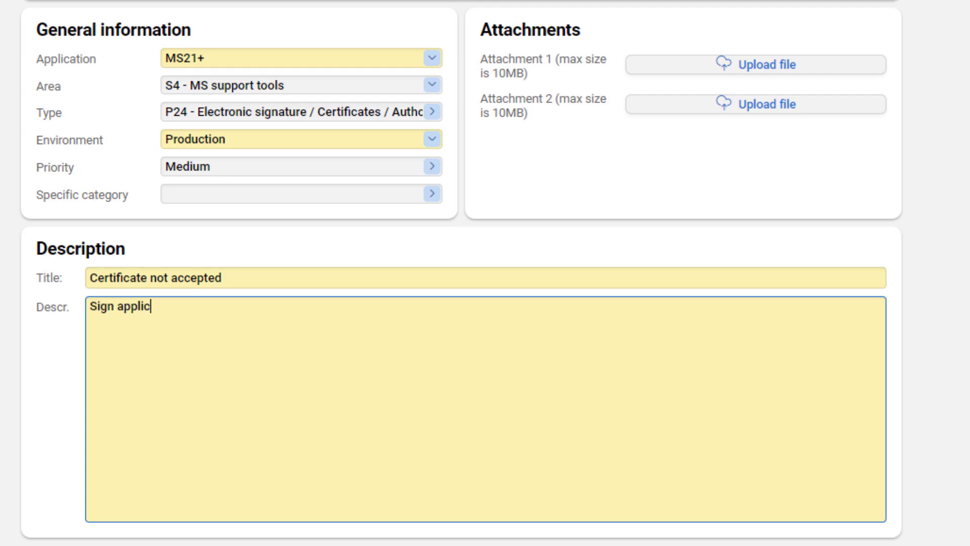
{"action": "key", "text": "Return"}
{"action": "type", "text": "2"}
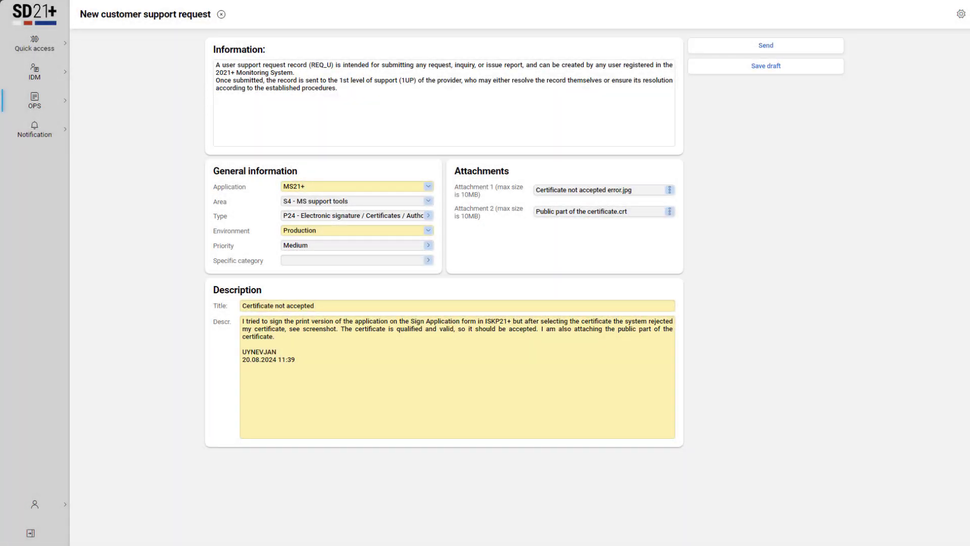
Open a Requirement for MA / IB form and set its specific category to Conversion request.
{"action": "left_click", "coordinate": [43, 108]}
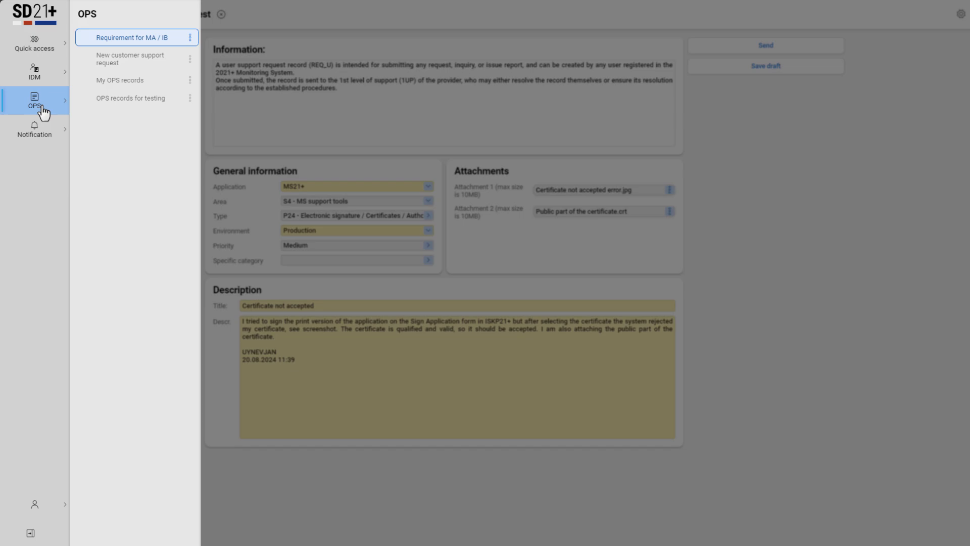
{"action": "left_click", "coordinate": [170, 41]}
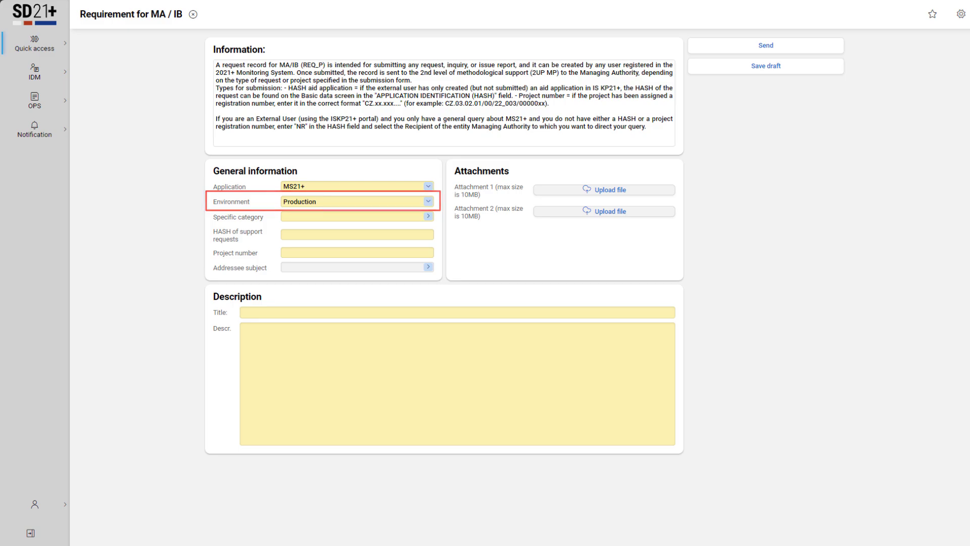
{"action": "left_click", "coordinate": [429, 217]}
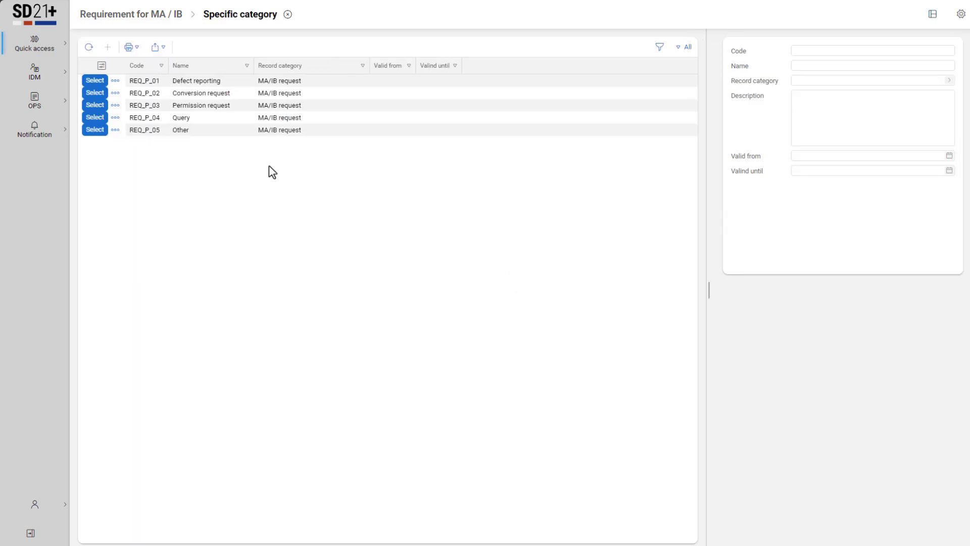
{"action": "left_click", "coordinate": [94, 93]}
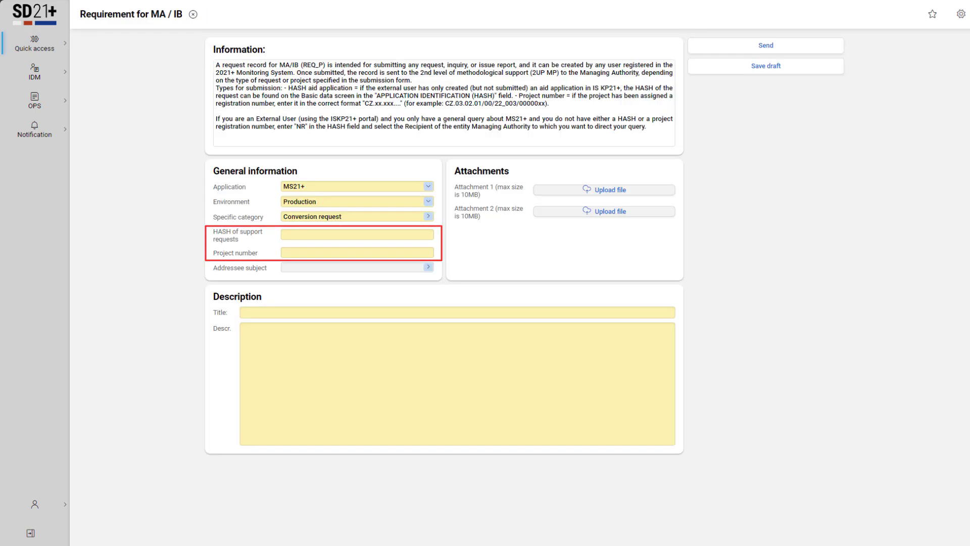
{"action": "left_click", "coordinate": [358, 234]}
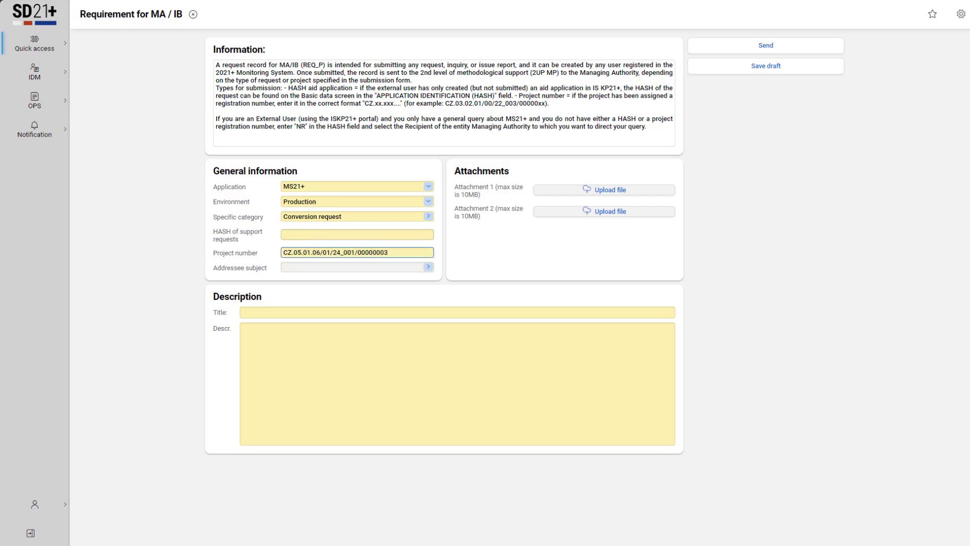
{"action": "key", "text": "Tab"}
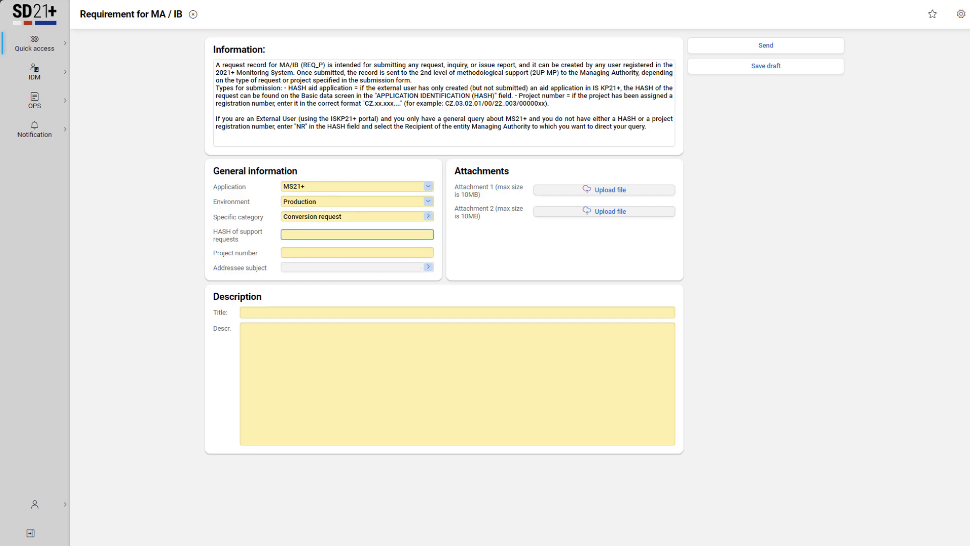
Enter NR as the HASH of support requests and choose OPZP as the addressee subject.
{"action": "type", "text": "NR"}
{"action": "key", "text": "Tab"}
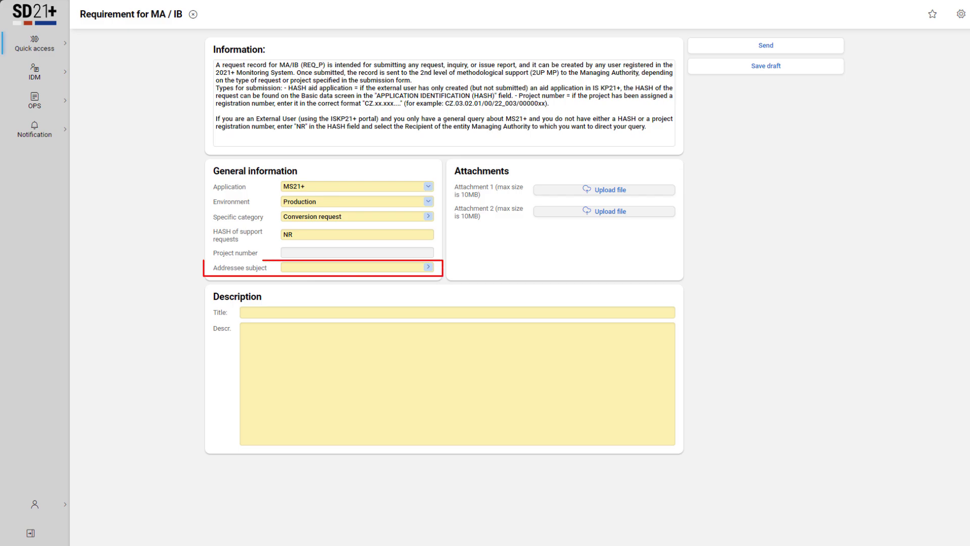
{"action": "left_click", "coordinate": [428, 267]}
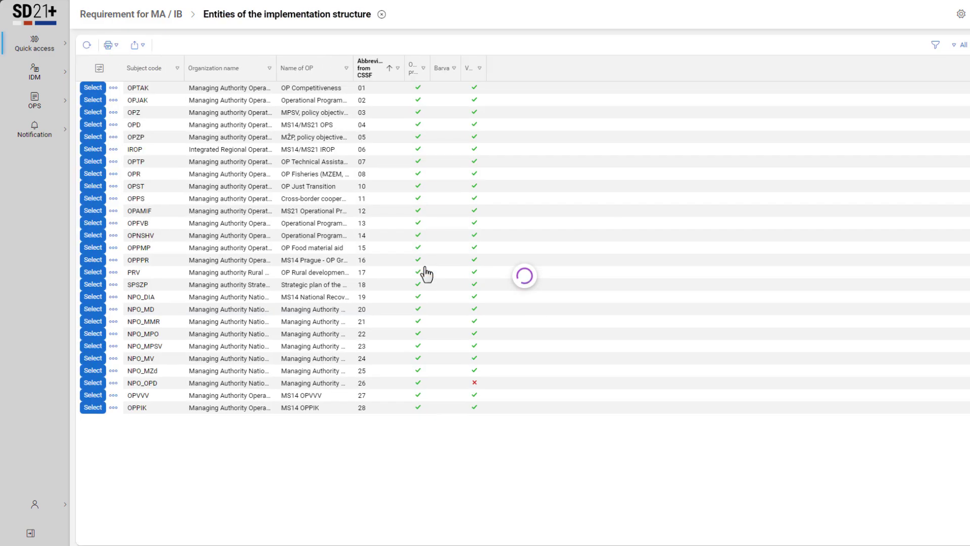
{"action": "left_click", "coordinate": [94, 136]}
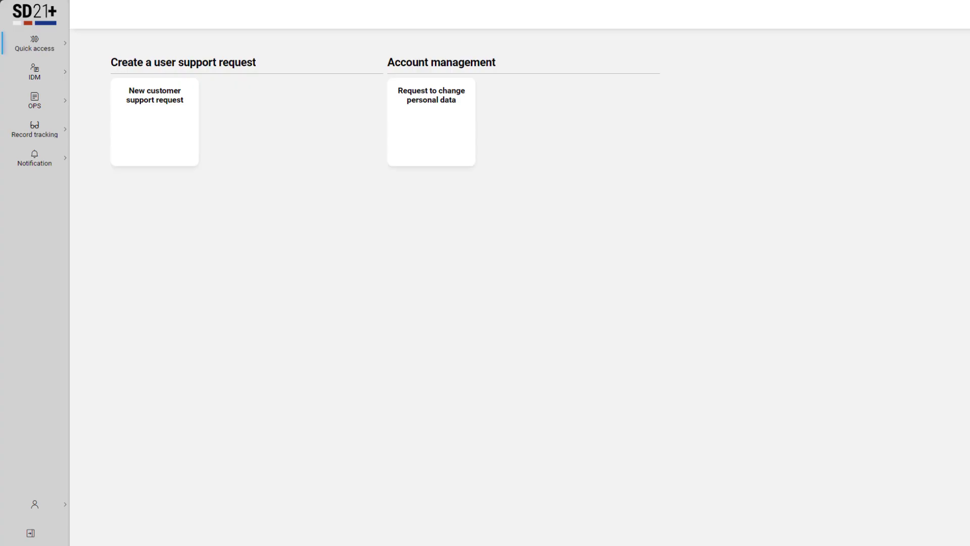
Open the details of the "Certificate not accepted" user support request from My OPS records.
{"action": "left_click", "coordinate": [59, 109]}
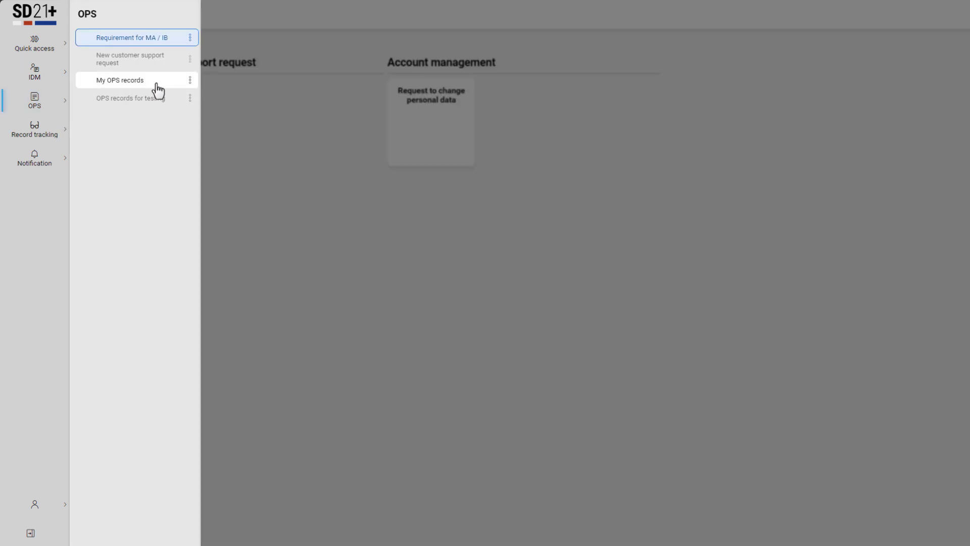
{"action": "left_click", "coordinate": [168, 82]}
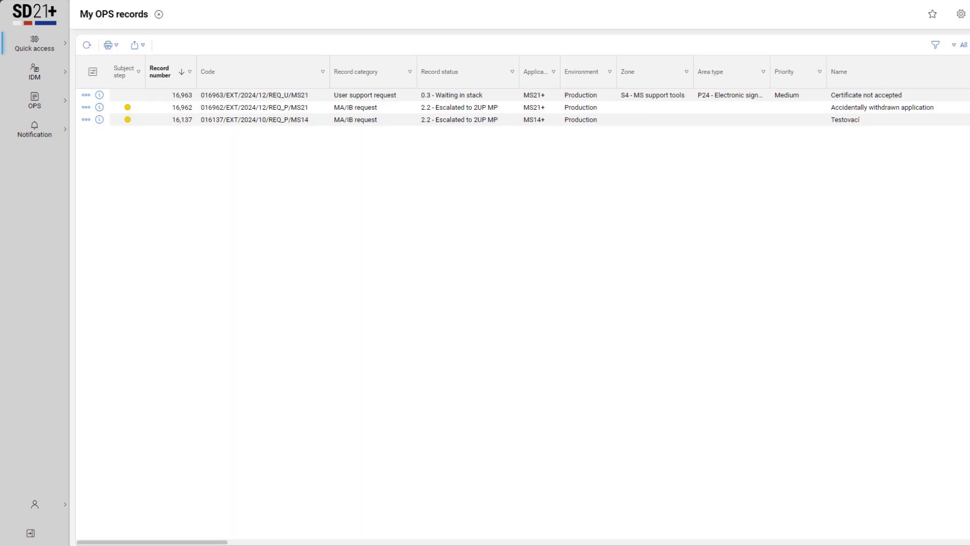
{"action": "left_click", "coordinate": [100, 96]}
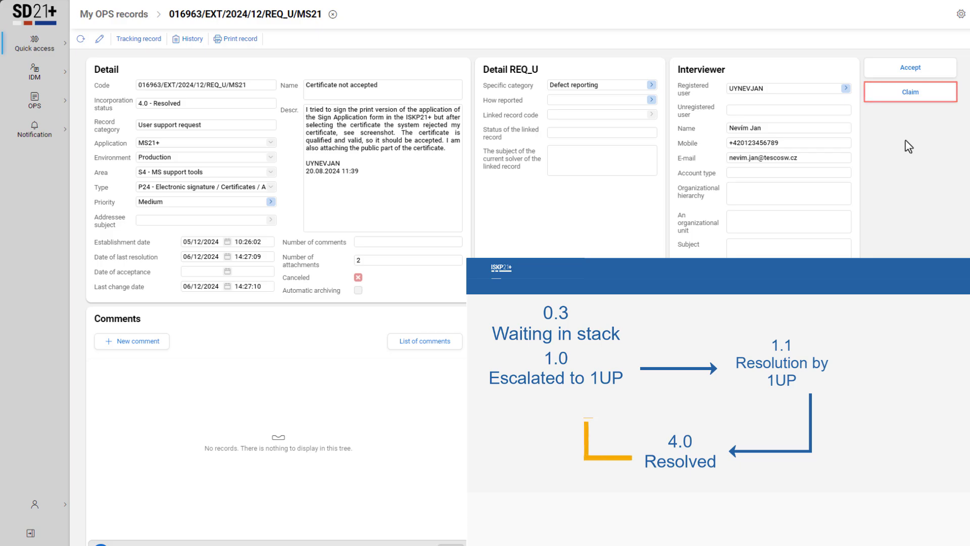
Claim the record with the reason "I have reinstalled the app and its still says the same thing. Im sending a screenshot".
{"action": "left_click", "coordinate": [937, 93]}
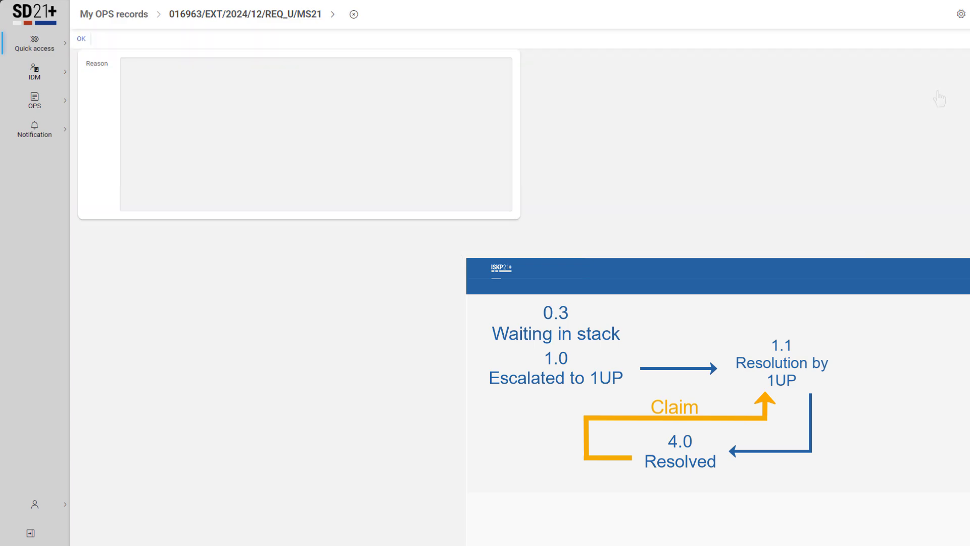
{"action": "type", "text": "I have reinstalled the app and its still says the"}
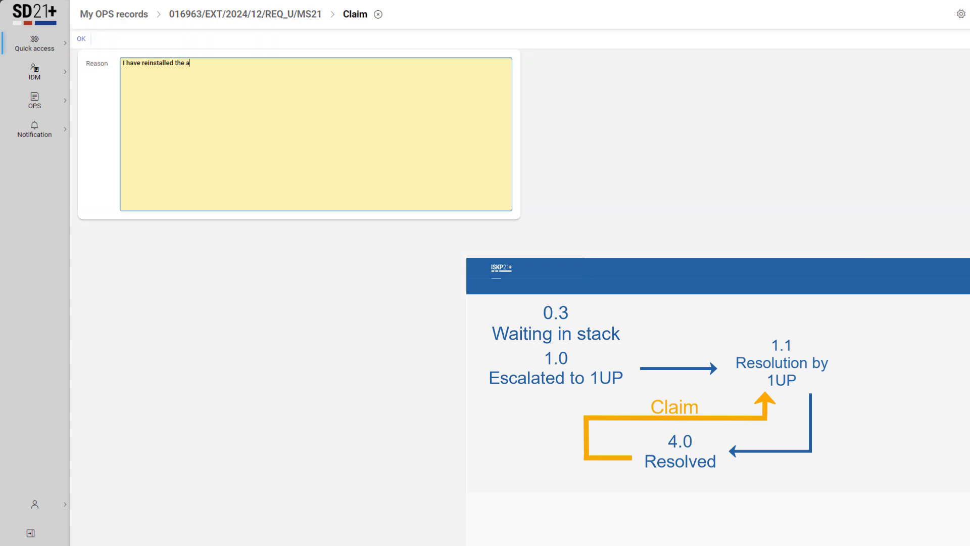
{"action": "type", "text": " same thing. Im sending a screenshot"}
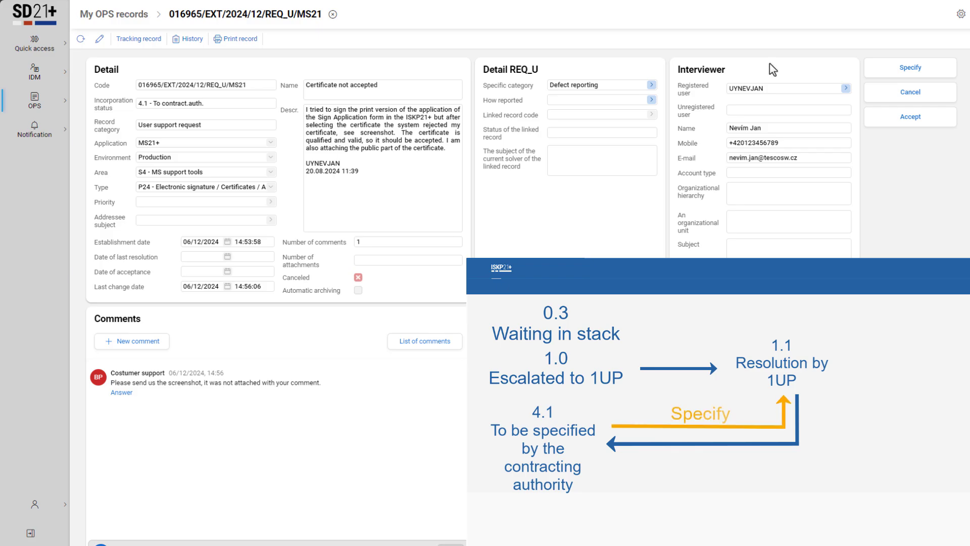
Start the Specify action on the "Certificate not accepted" record returned for clarification.
{"action": "left_click", "coordinate": [929, 75]}
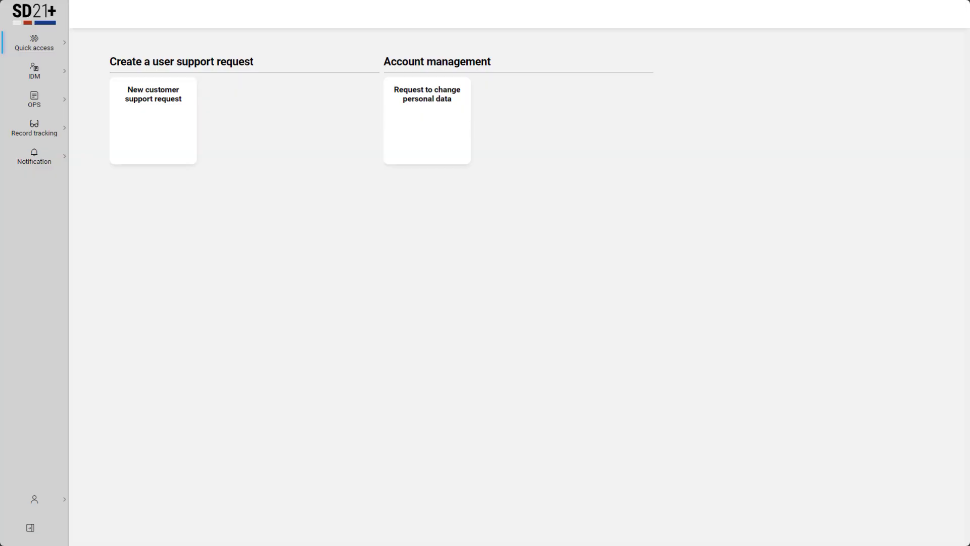
Open the list of OPS records for testing.
{"action": "left_click", "coordinate": [63, 113]}
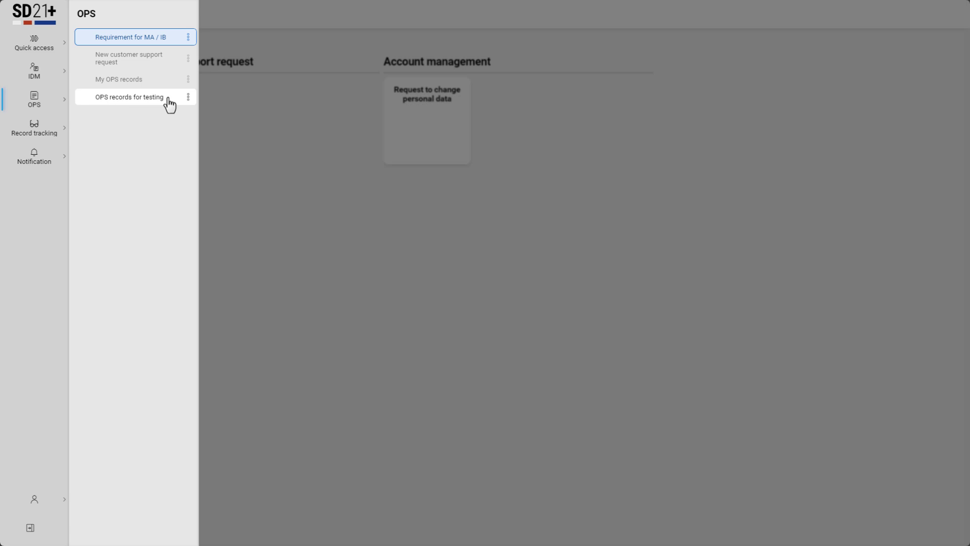
{"action": "left_click", "coordinate": [171, 105]}
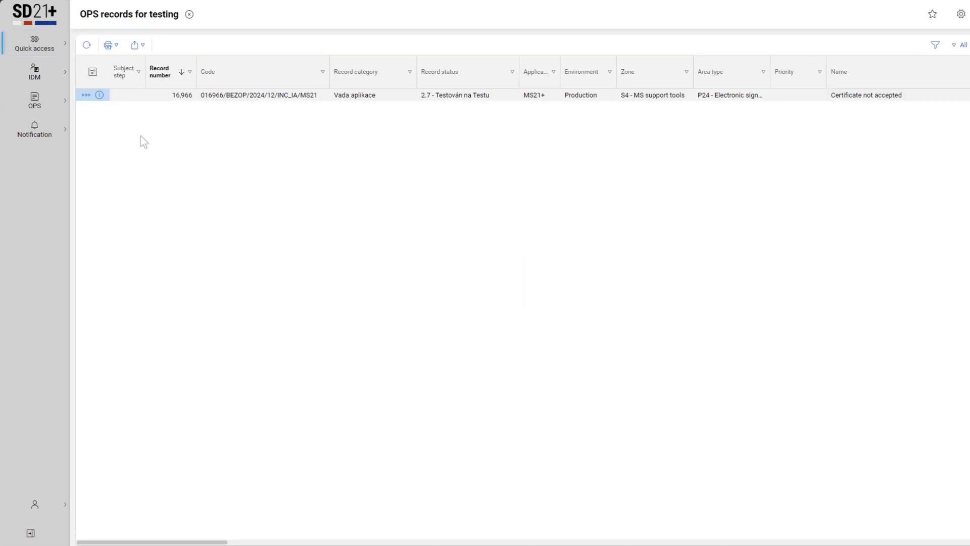
Open the "Certificate not accepted" record from the OPS records for testing and mark it as Tested.
{"action": "left_click", "coordinate": [100, 95]}
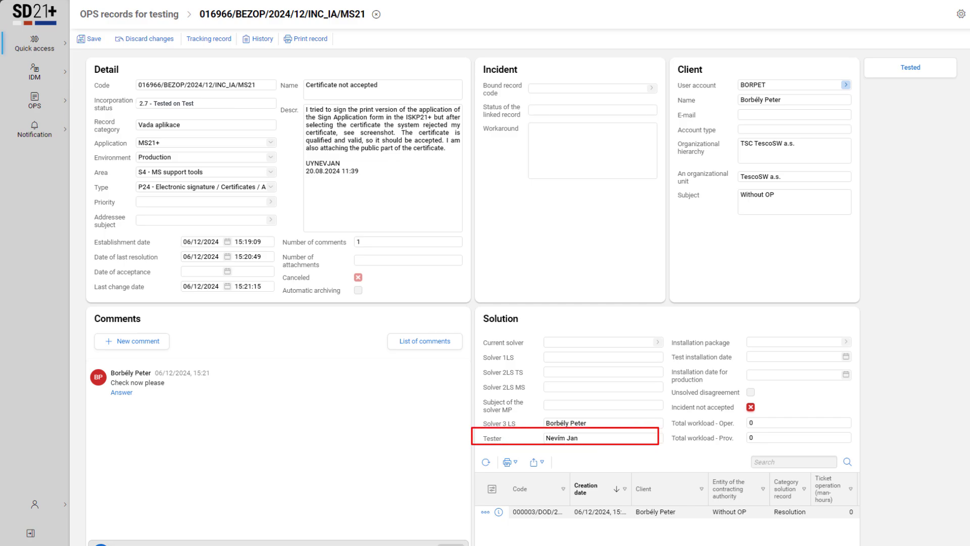
{"action": "left_click", "coordinate": [935, 71]}
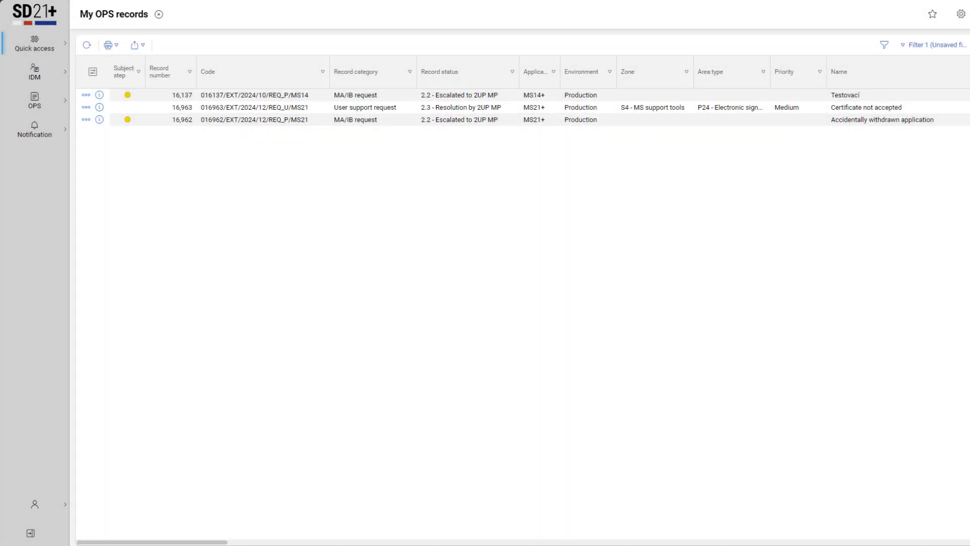
Sort My OPS records by ascending record status and descending record number, and filter the area type to contain "signature".
{"action": "left_click", "coordinate": [487, 75]}
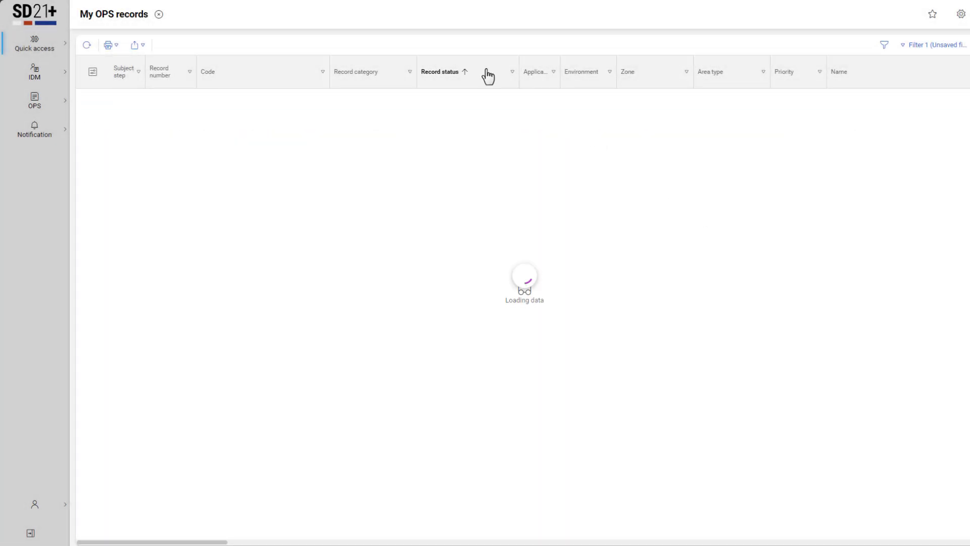
{"action": "left_click", "coordinate": [180, 77]}
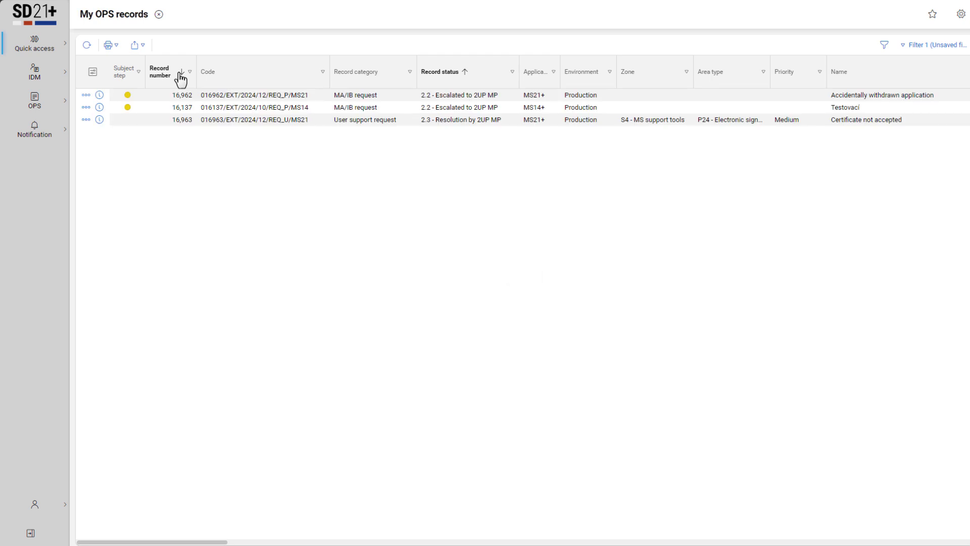
{"action": "left_click", "coordinate": [764, 71]}
{"action": "type", "text": "signature"}
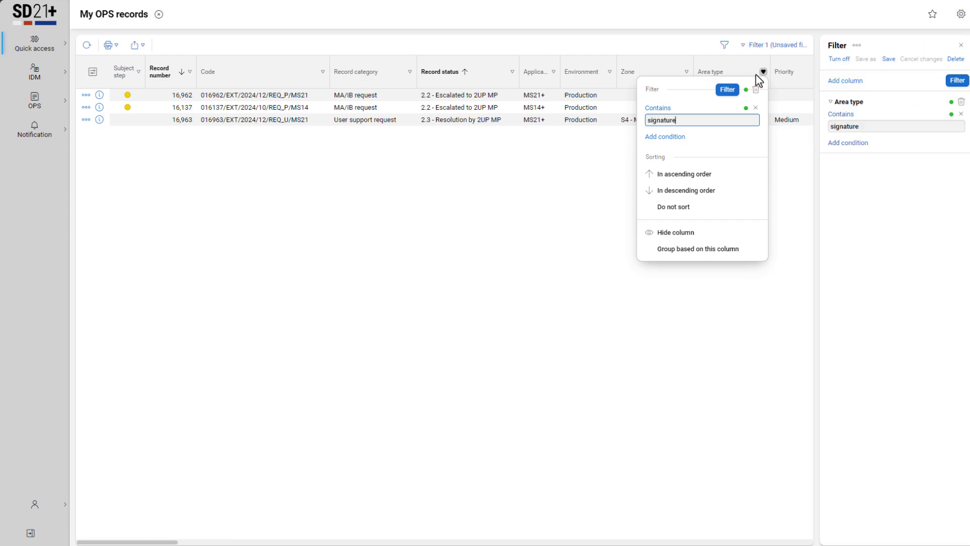
{"action": "left_click", "coordinate": [727, 90]}
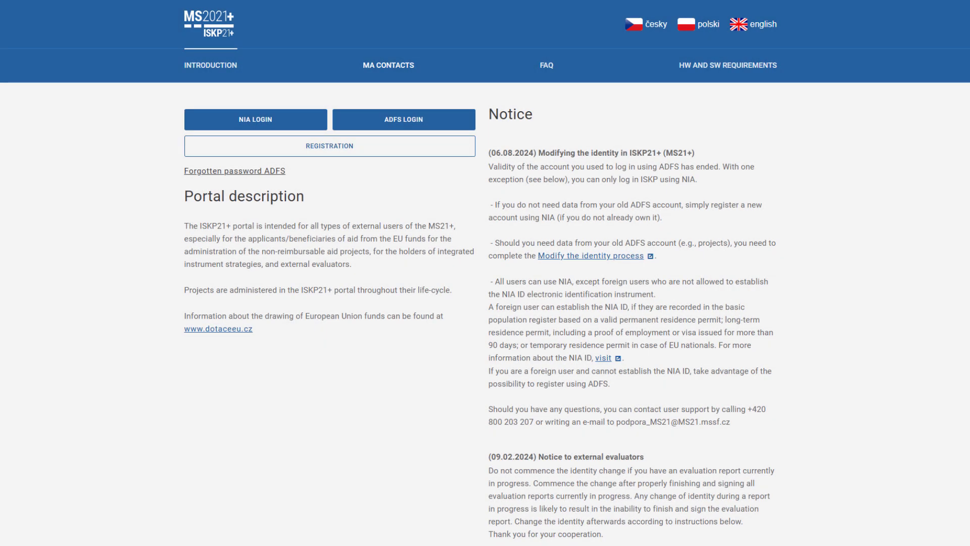
Switch to the ISKP21+ portal's FAQ and look through the "System availability and user support" section.
{"action": "left_click", "coordinate": [556, 74]}
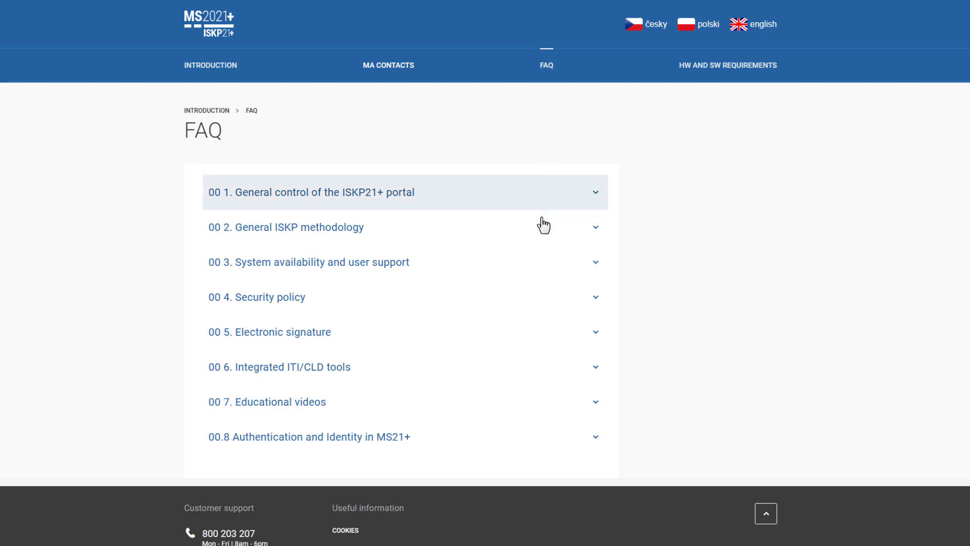
{"action": "left_click", "coordinate": [537, 261]}
{"action": "scroll", "coordinate": [537, 262], "scroll_direction": "down", "scroll_amount": 1}
{"action": "scroll", "coordinate": [540, 264], "scroll_direction": "down", "scroll_amount": 5}
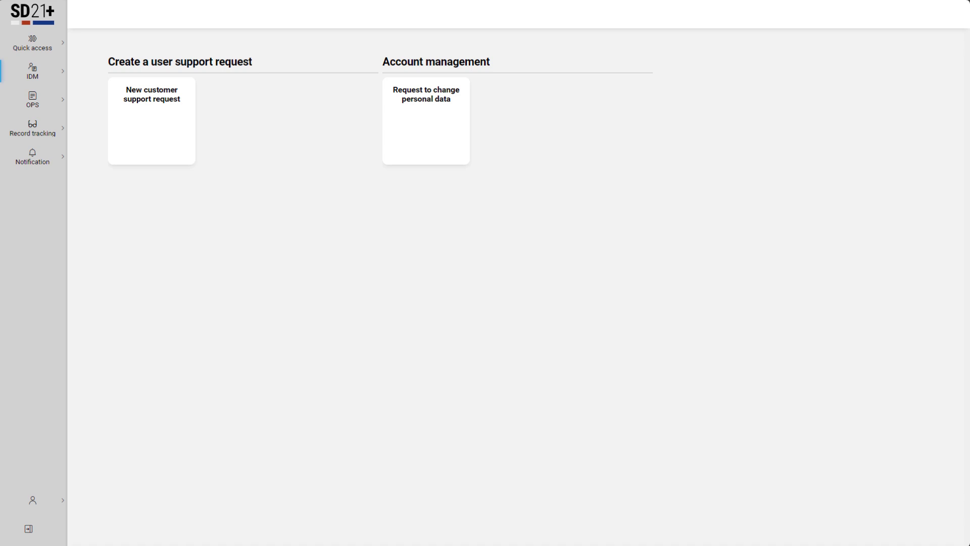
Switch to SD21+ and submit a Change of personal data request with a new e-mail address for the account.
{"action": "left_click", "coordinate": [49, 81]}
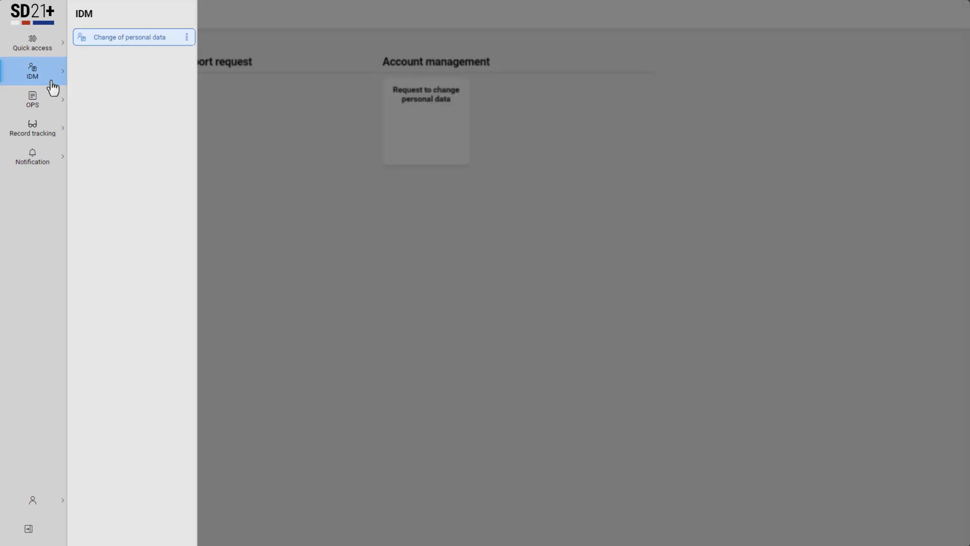
{"action": "left_click", "coordinate": [167, 38]}
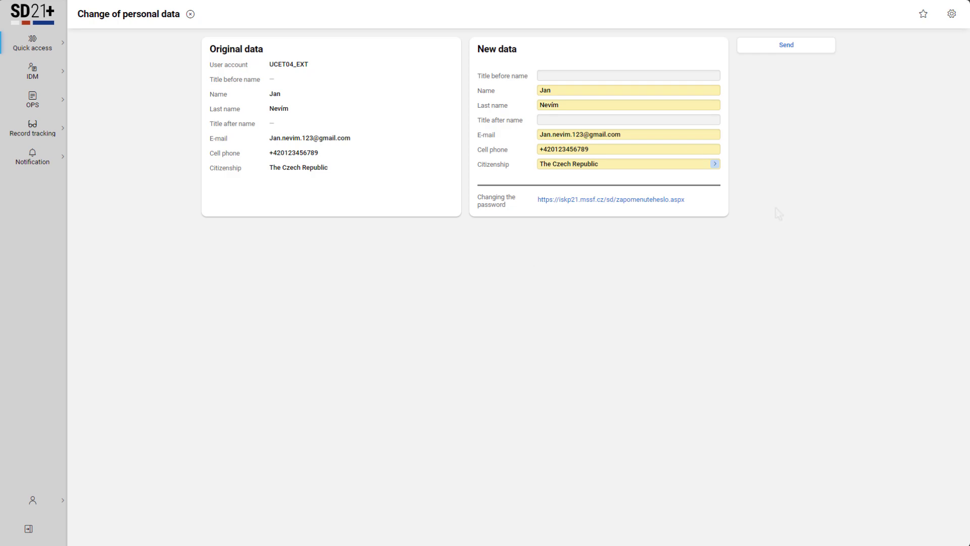
{"action": "double_click", "coordinate": [665, 139]}
{"action": "key", "text": "ctrl+a"}
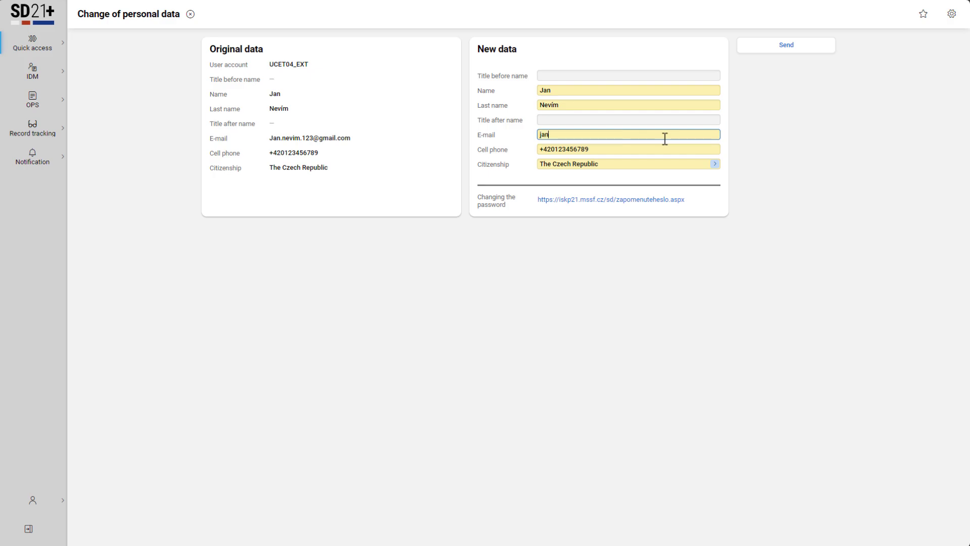
{"action": "left_click", "coordinate": [803, 49]}
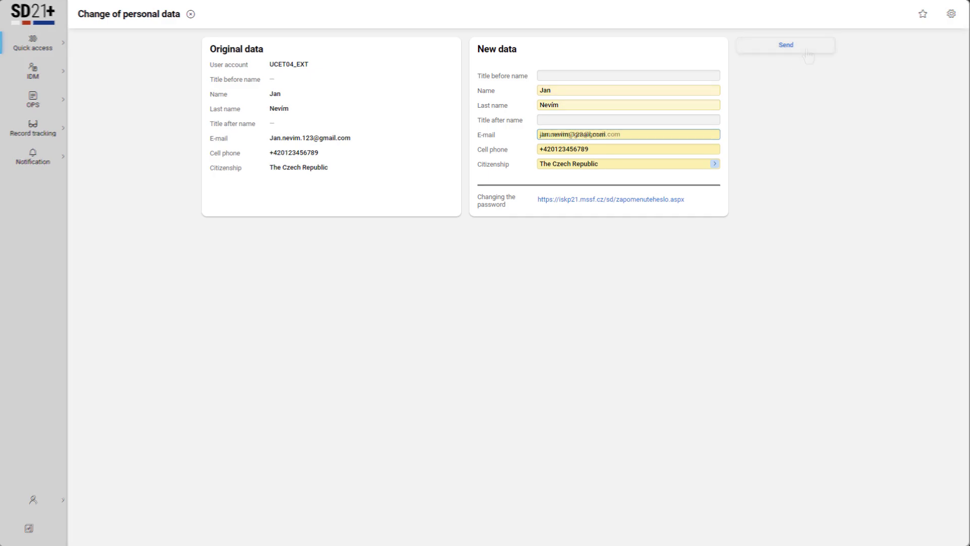